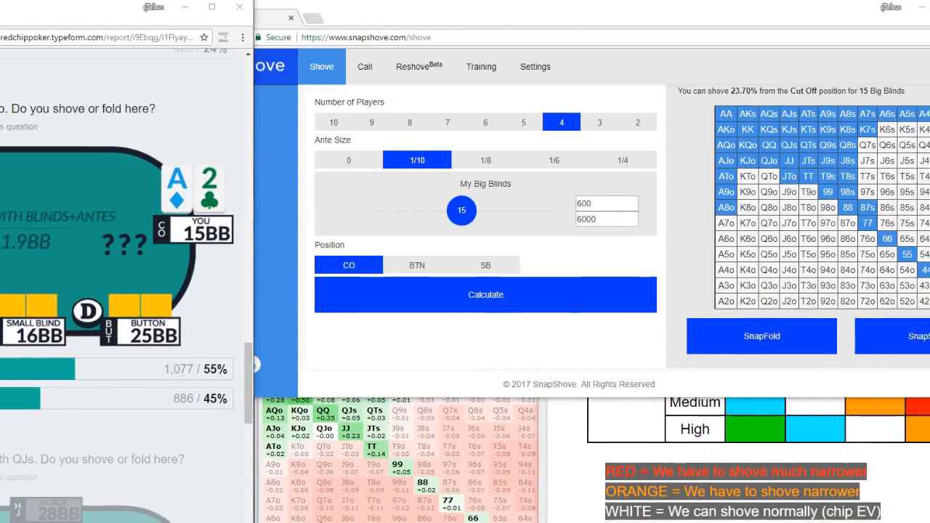
Cycle through the chip-EV chart and quiz report, ending on the calculator's 16.9% cutoff ICM range
key(alt+Tab)
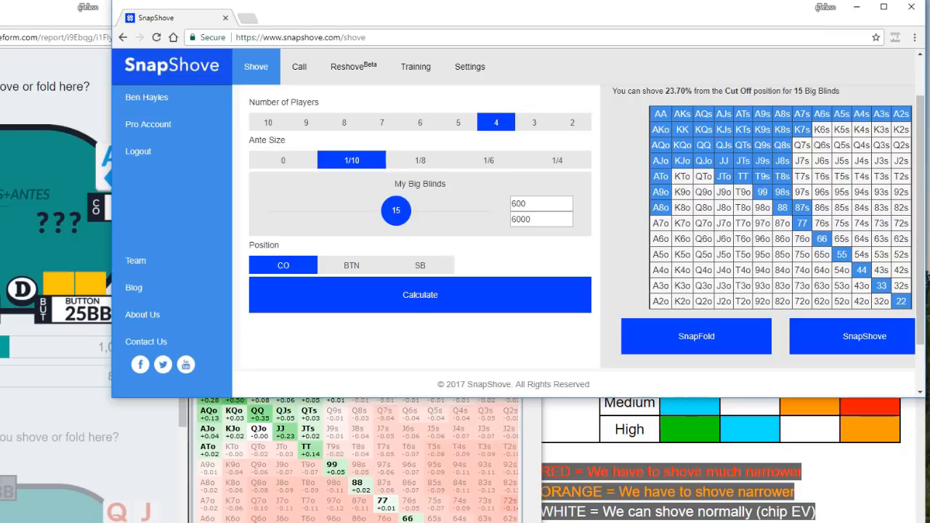
key(alt+Tab)
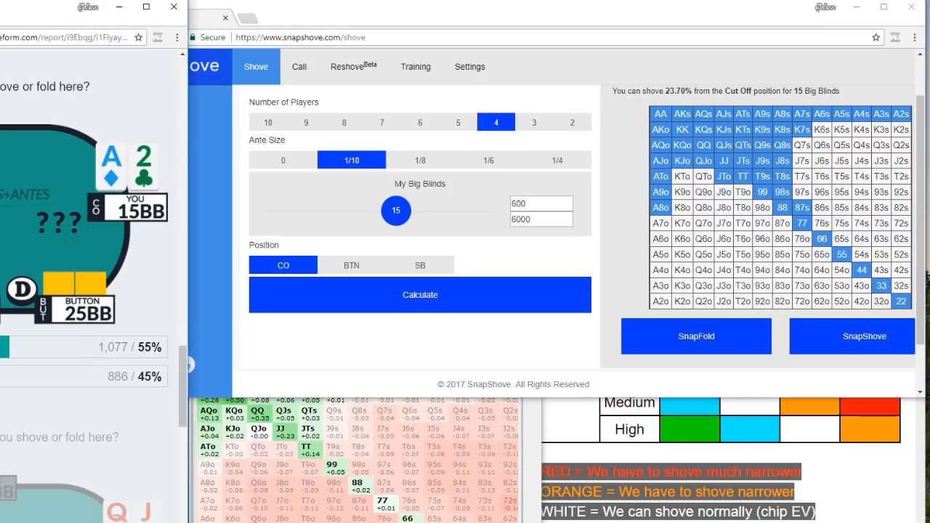
key(alt+Tab)
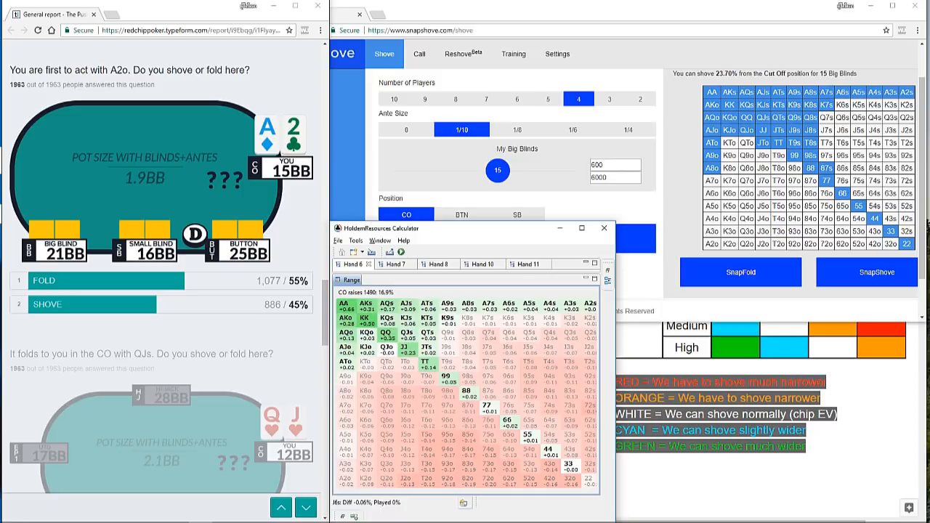
Consult the ICM Pressure observations doc, then return to the calculator's ICM range
key(alt+Tab)
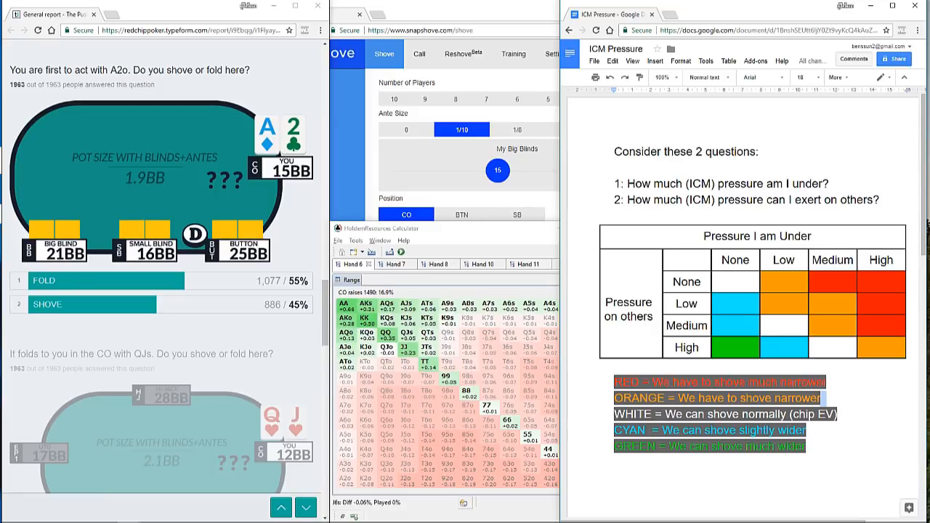
key(alt+Tab)
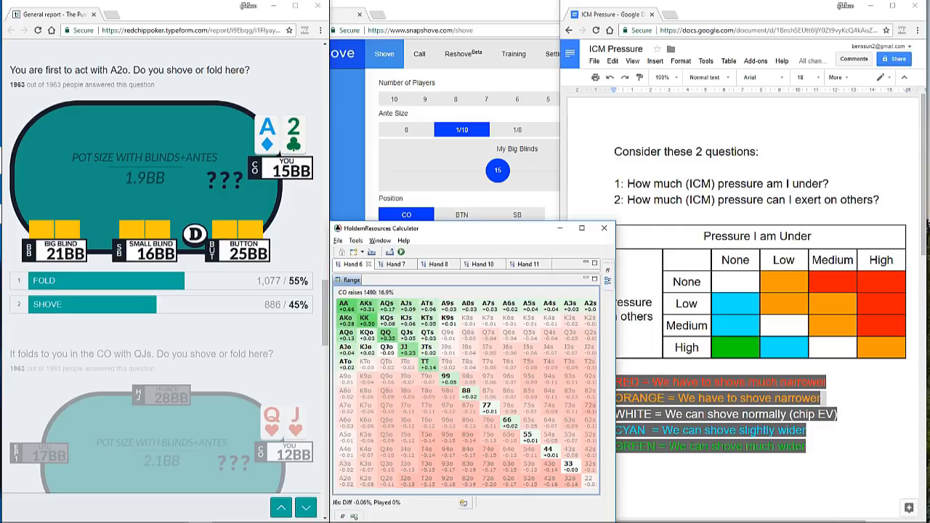
scroll(161, 267, down, 4)
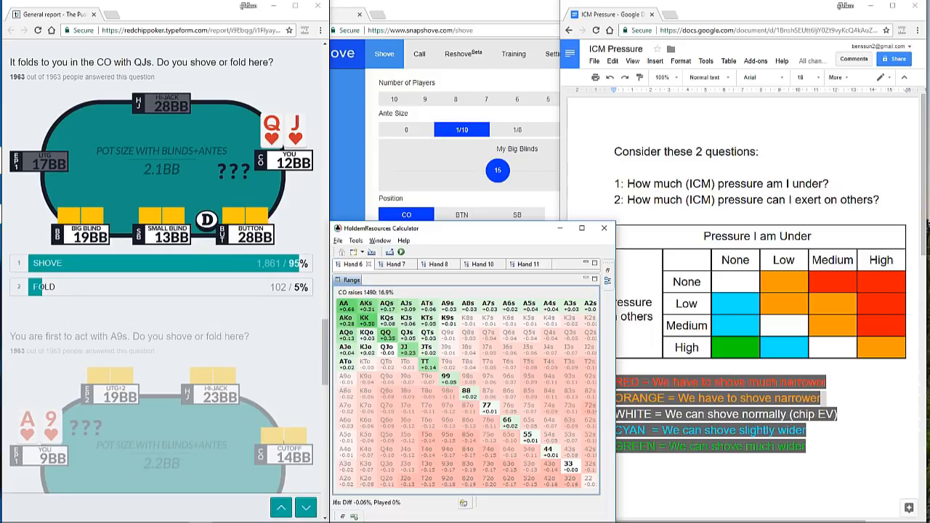
Bring up SnapShove's 29.70% cutoff range for 12 big blinds, six players, beside the QJs question
key(alt+Tab)
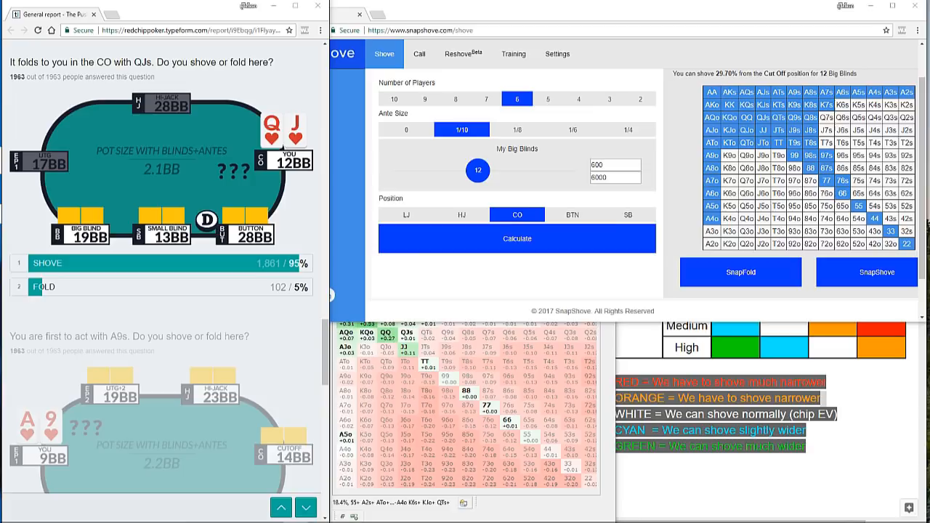
Bring the calculator's Hand 7 ICM range (18.4%) forward over the 12 big blind chip-EV chart
key(alt+Tab)
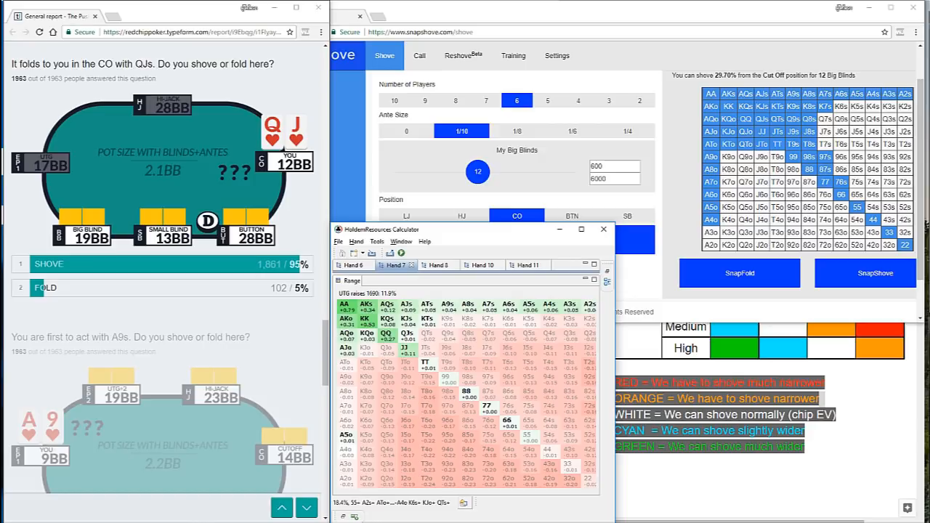
Bring the ICM Pressure observations doc forward after studying Hand 7's range
key(alt+Tab)
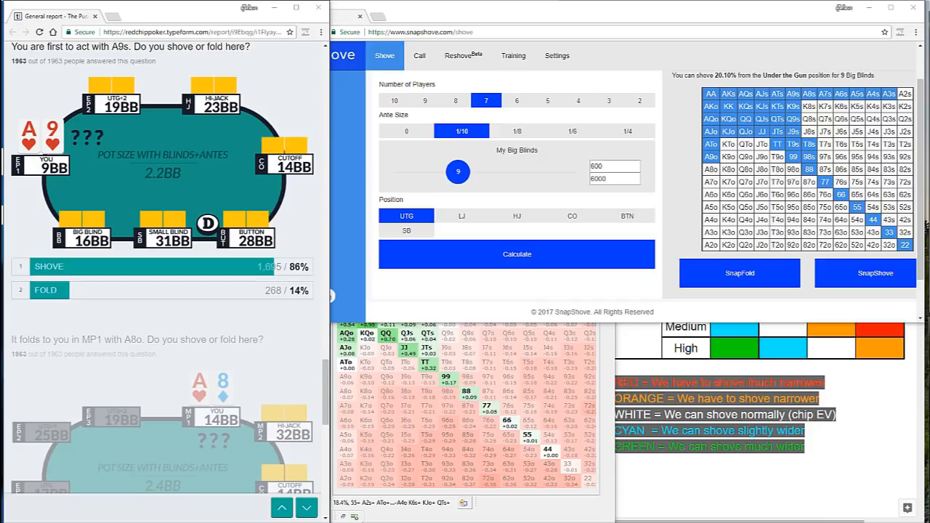
Return to the calculator beside SnapShove's 20.10% under-the-gun chart for the A9s hand
key(alt+Tab)
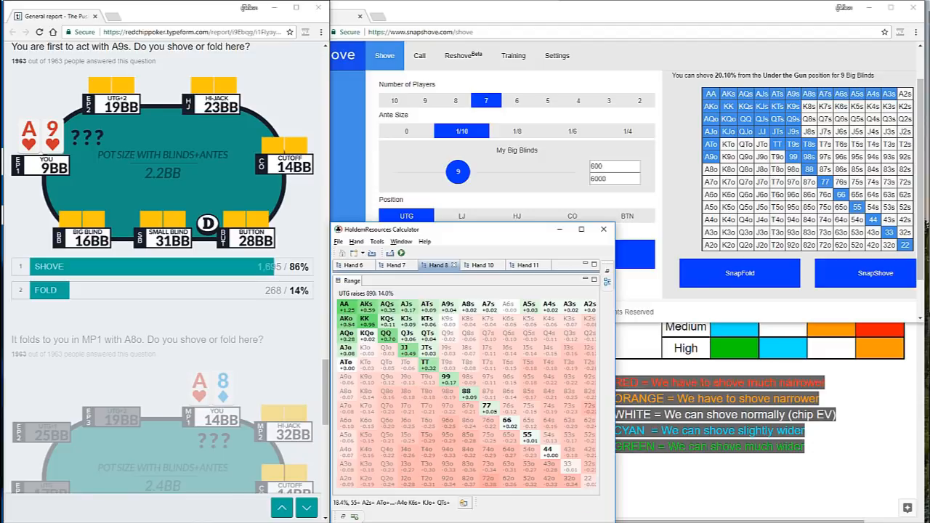
Switch to the ICM Pressure observations doc after viewing Hand 8's 14.0% under-the-gun range
click(807, 447)
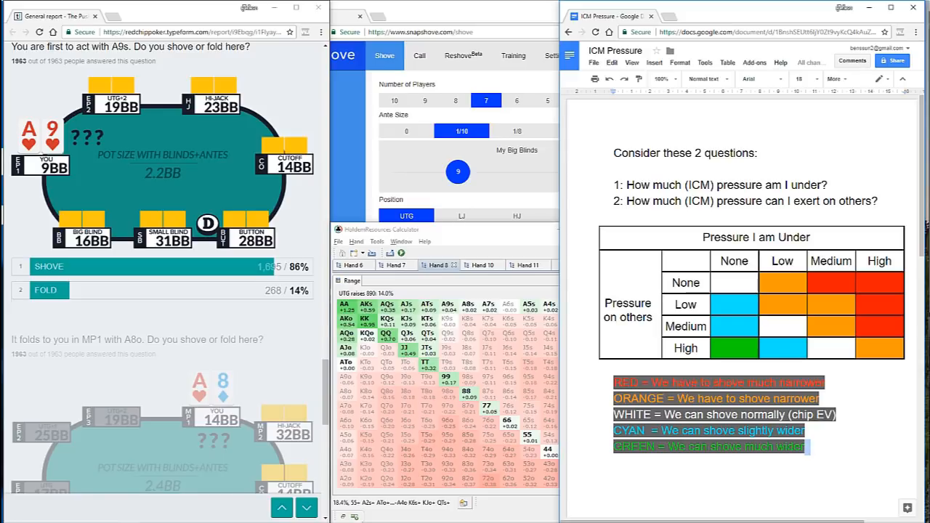
scroll(168, 276, down, 3)
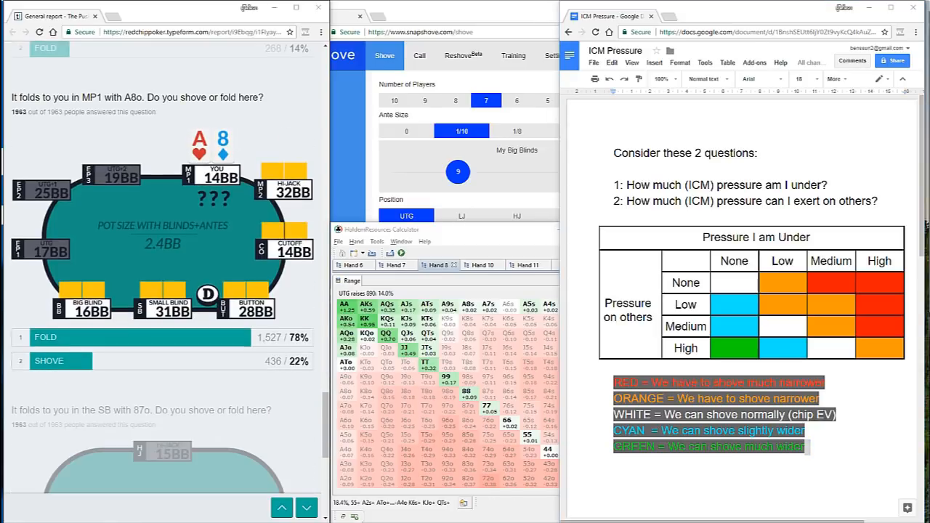
scroll(167, 268, down, 1)
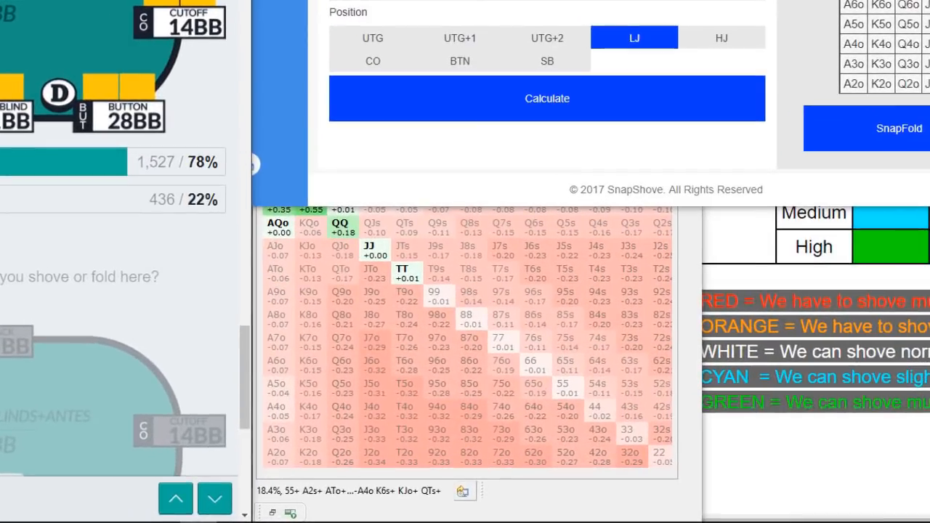
Bring the calculator's Hand 10 ICM results forward for the Lojack A8o spot at 14 big blinds
key(alt+Tab)
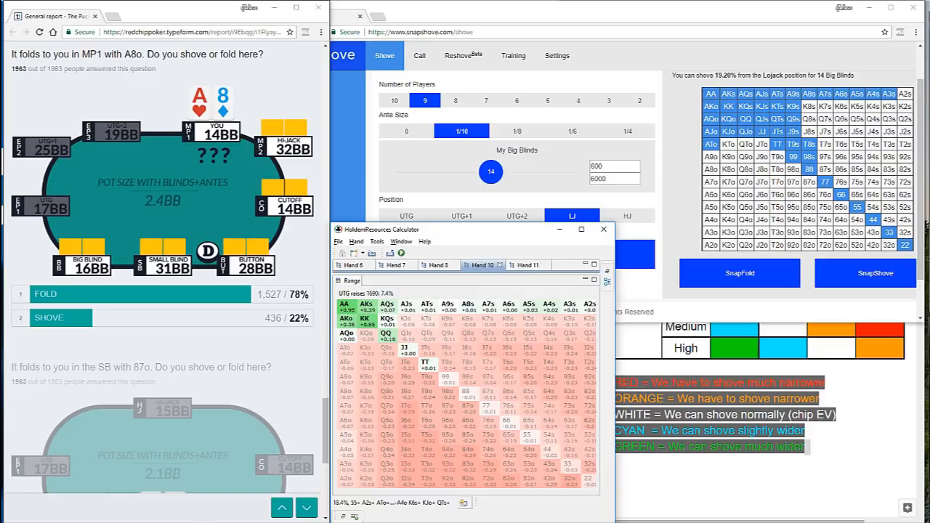
Bring the ICM Pressure notes forward to wrap up the Lojack A8o comparison
click(810, 431)
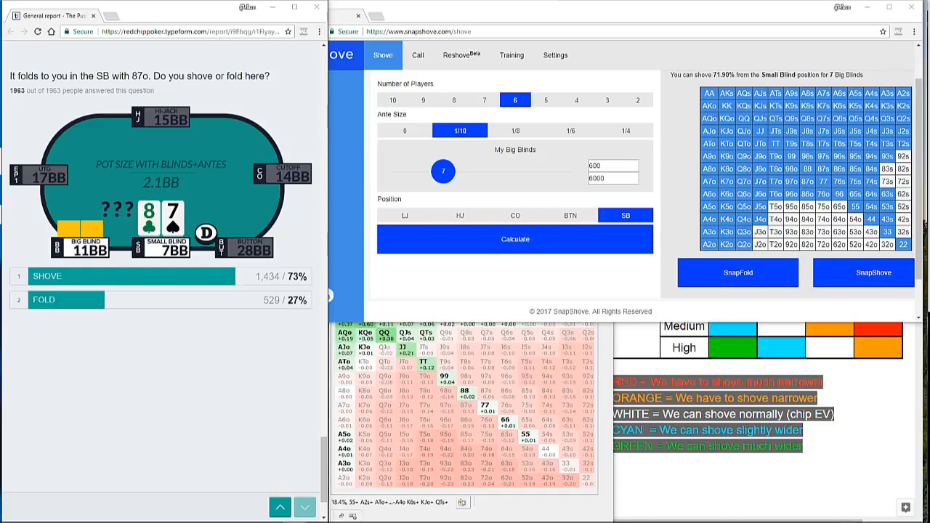
Review the calculator's Hand 11 range for the small-blind 87o spot, then return to the ICM Pressure notes
key(alt+Tab)
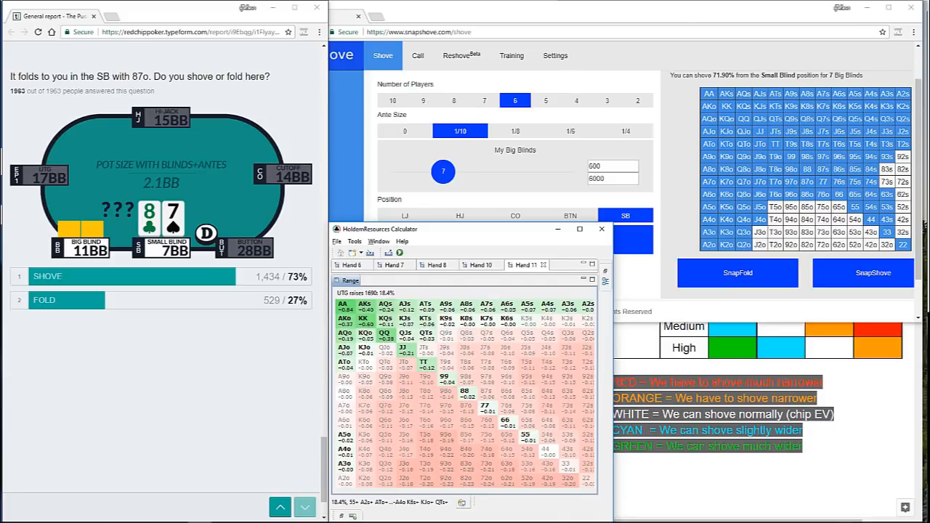
key(alt+Tab)
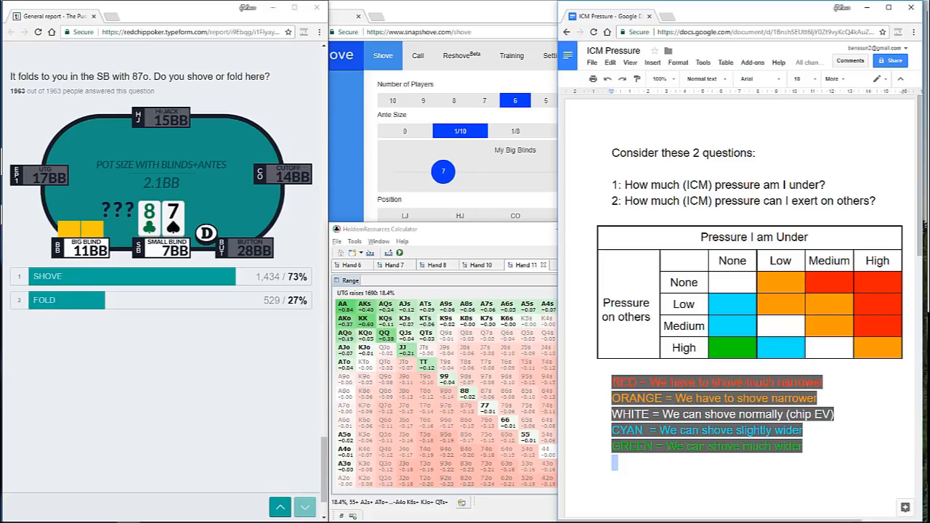
Clear the stray highlight below the colour legend and reveal page 2's two additional observations
key(BackSpace)
scroll(740, 291, down, 10)
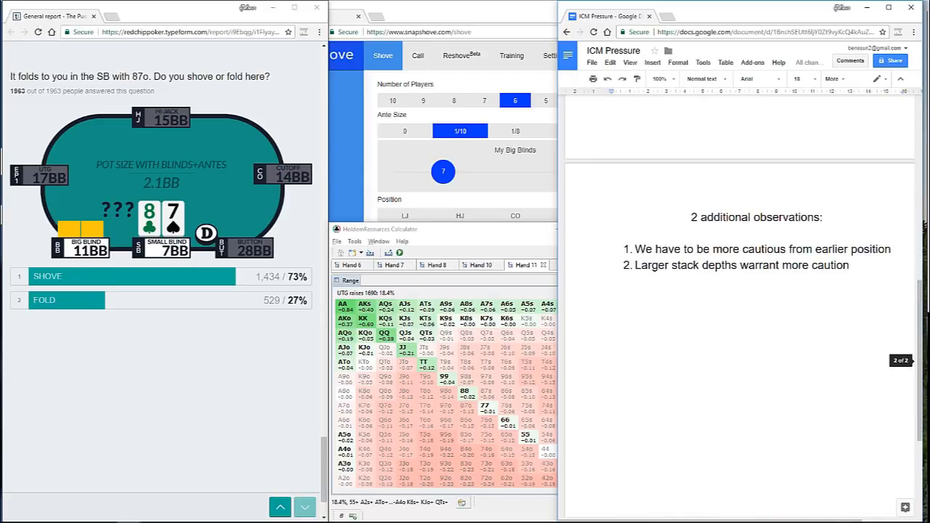
scroll(740, 291, down, 1)
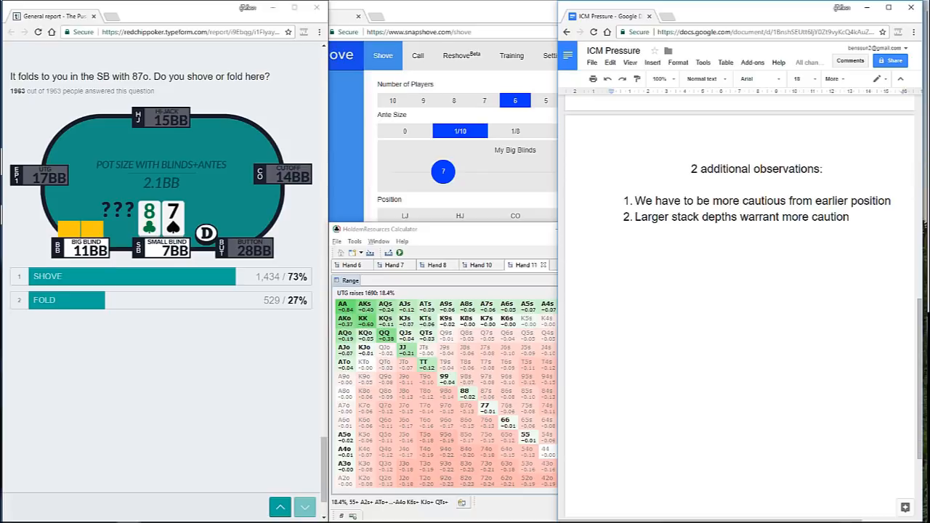